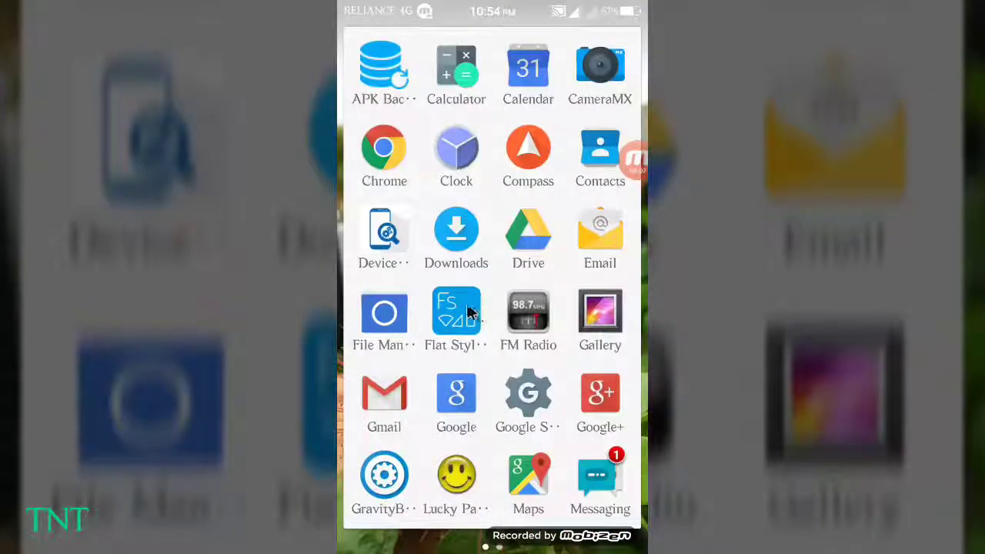
Launch Flat Style Bar Indicators briefly, then place its shortcut on the home screen.
click(466, 310)
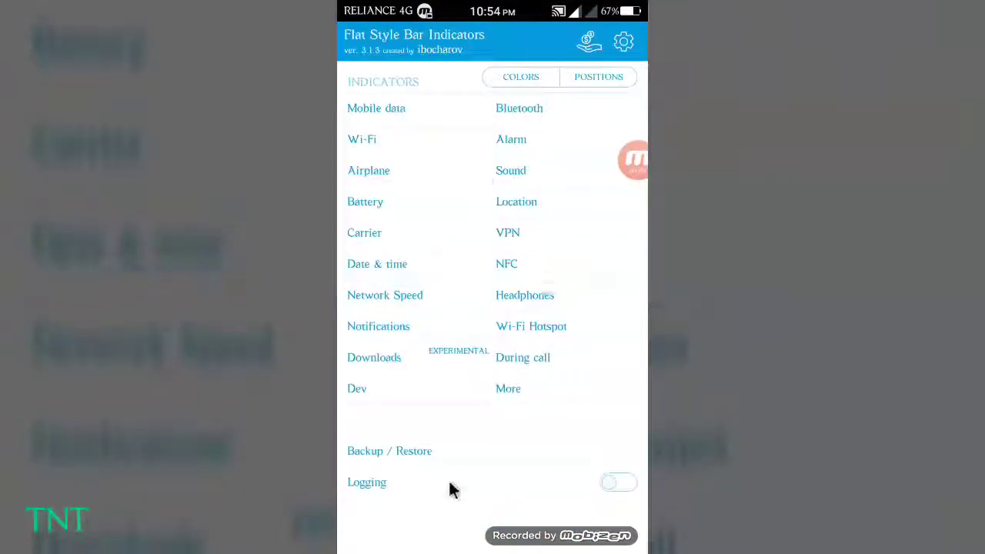
key(Escape)
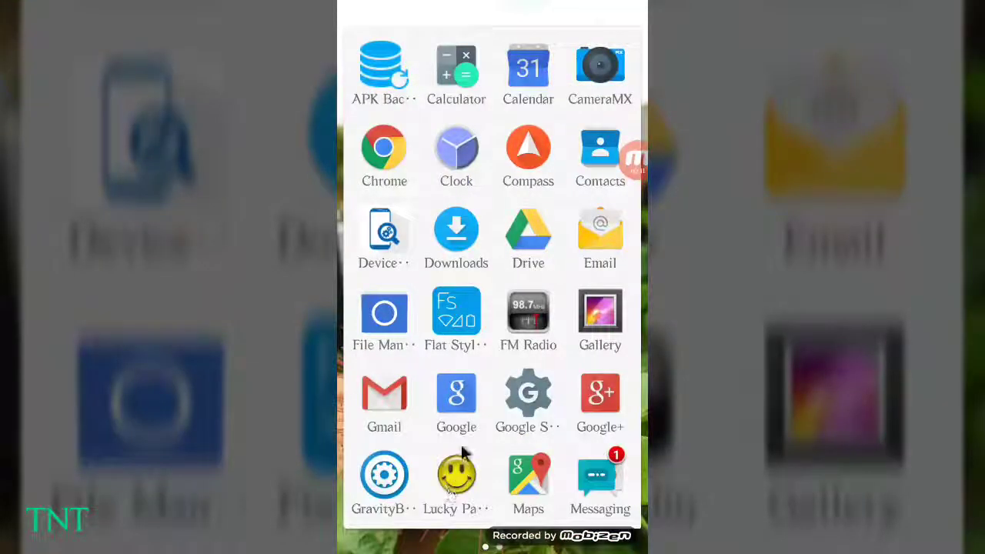
drag(460, 310, 450, 317)
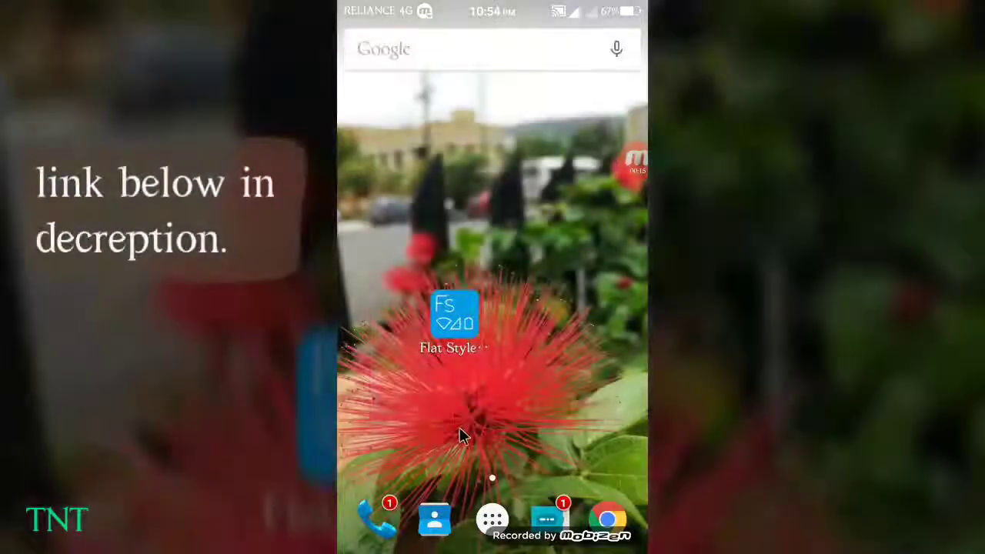
Launch Xposed Installer from the second page of the app drawer.
click(490, 517)
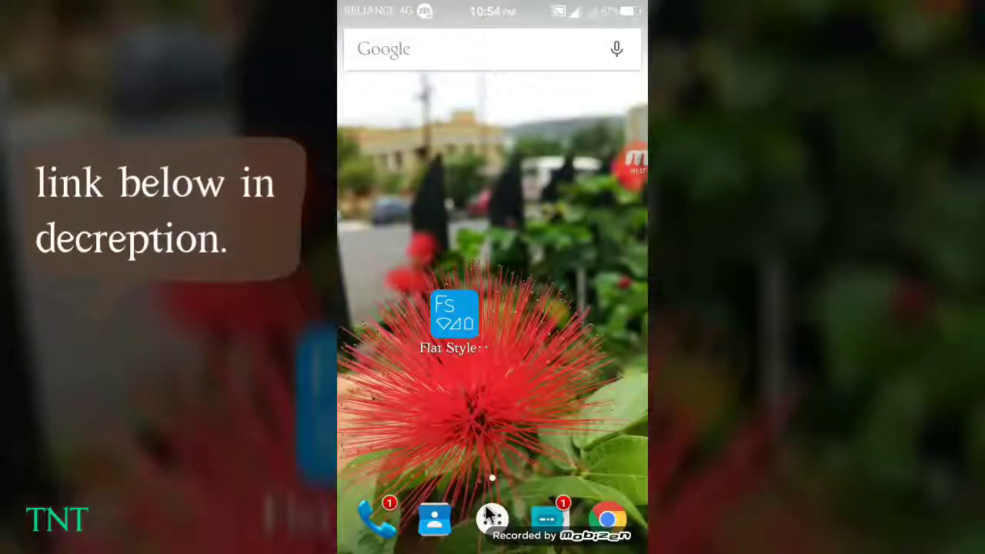
scroll(522, 422, down, 1)
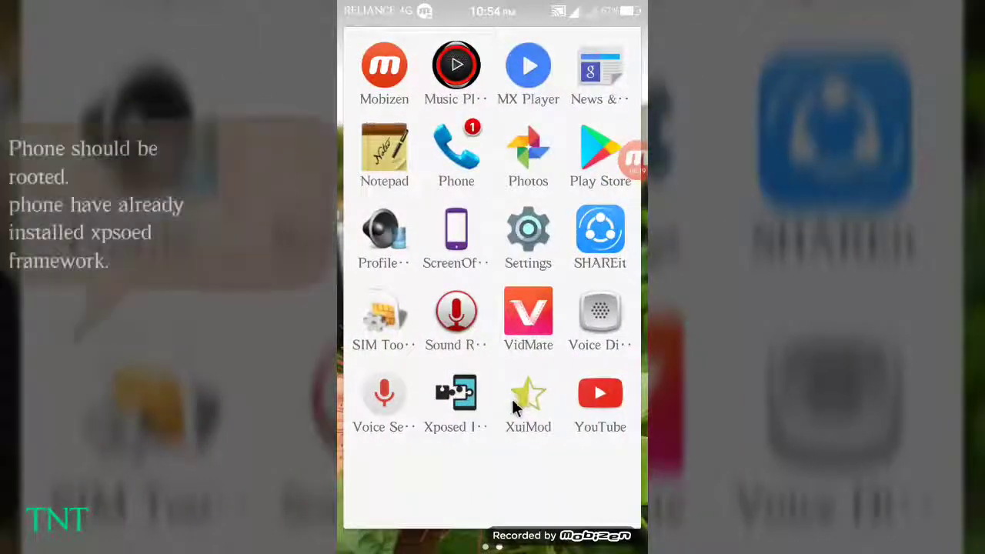
click(471, 398)
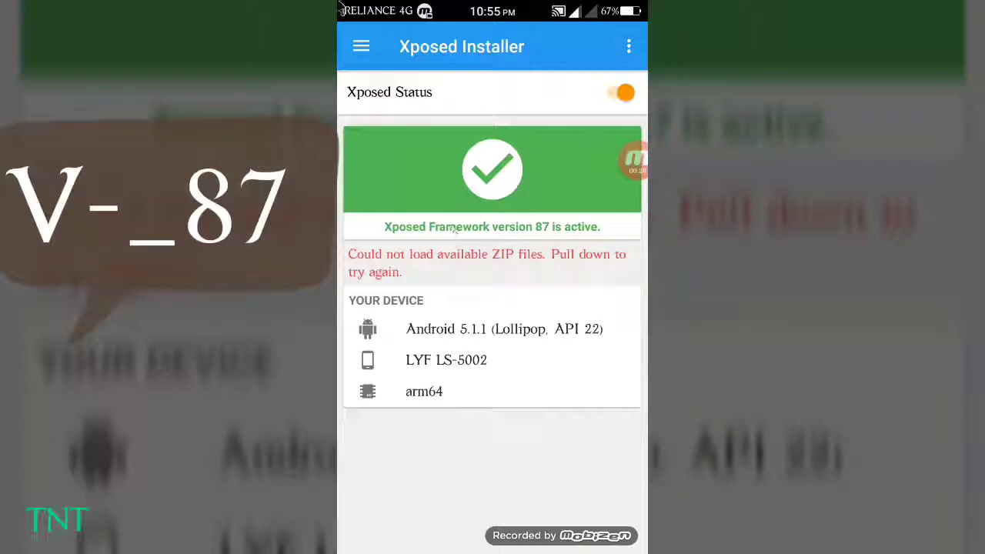
Check that Xposed Framework 87 is active and browse the installed Modules list.
click(361, 46)
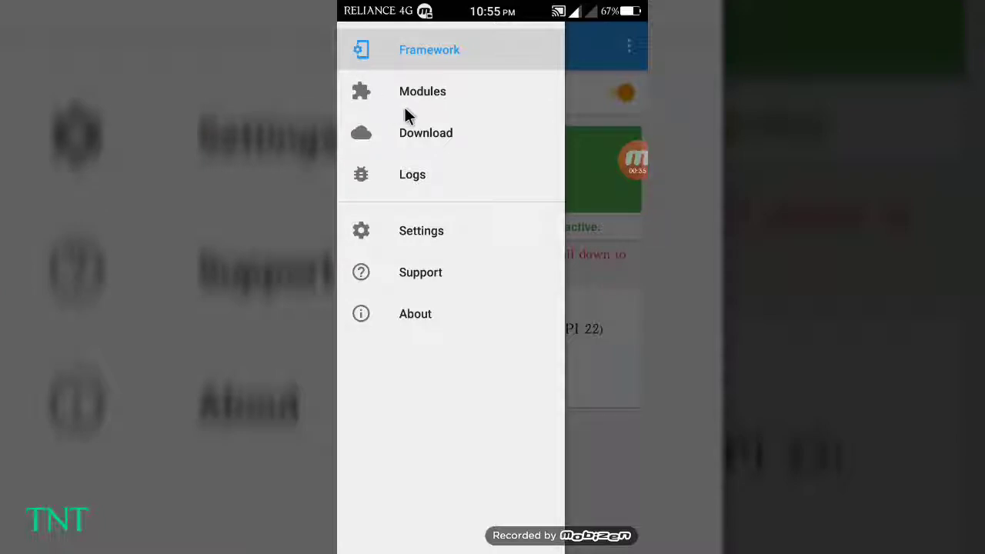
click(445, 91)
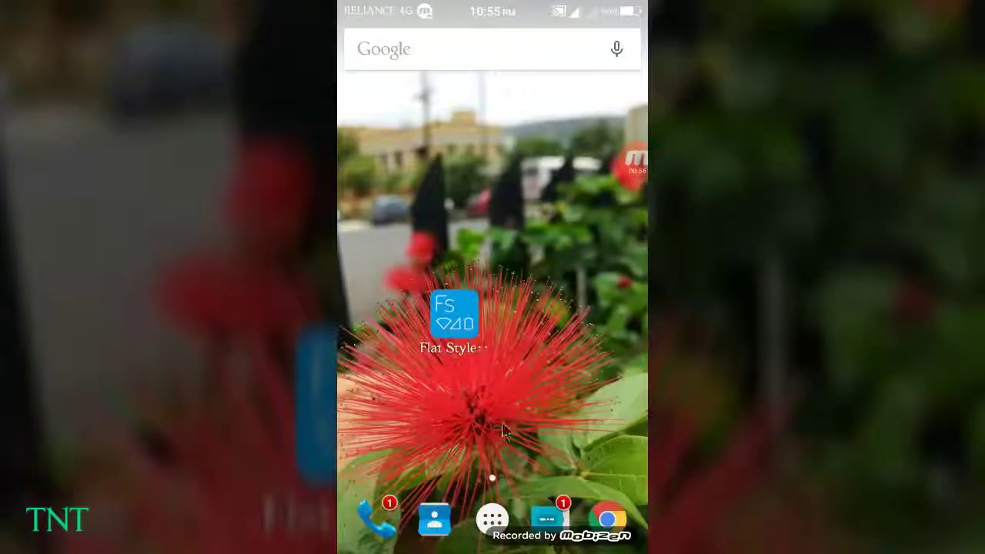
Launch Flat Style Bar Indicators from the first page of the app drawer.
click(491, 520)
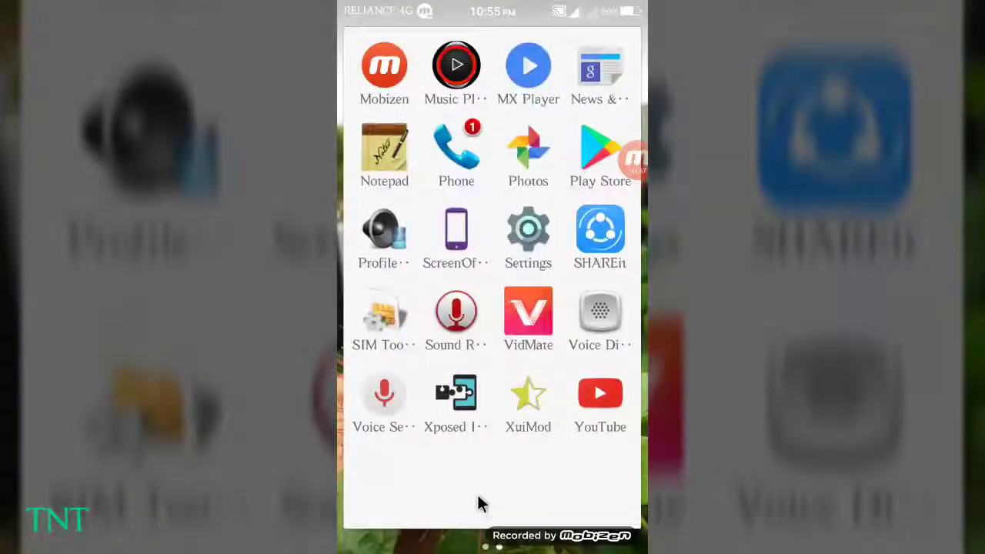
scroll(473, 491, up, 1)
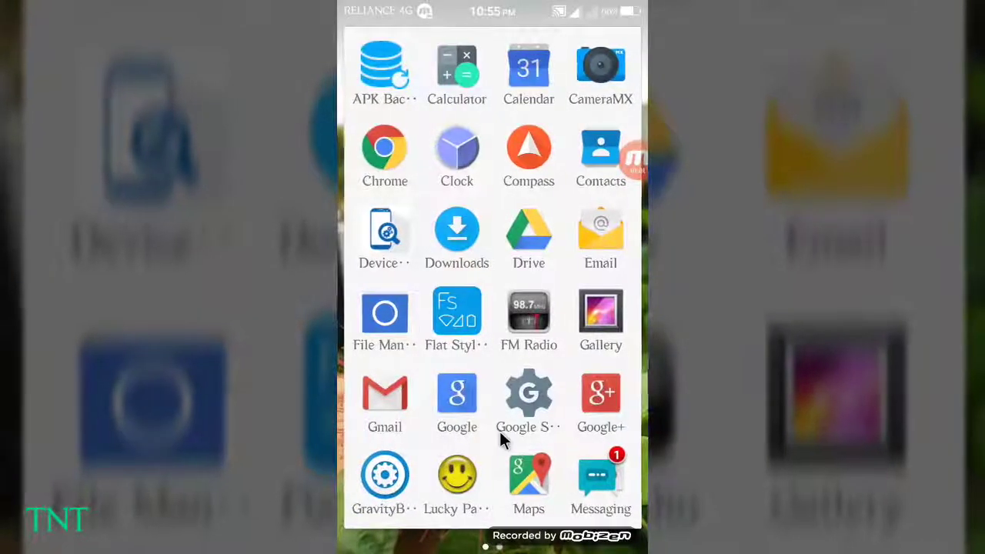
click(454, 321)
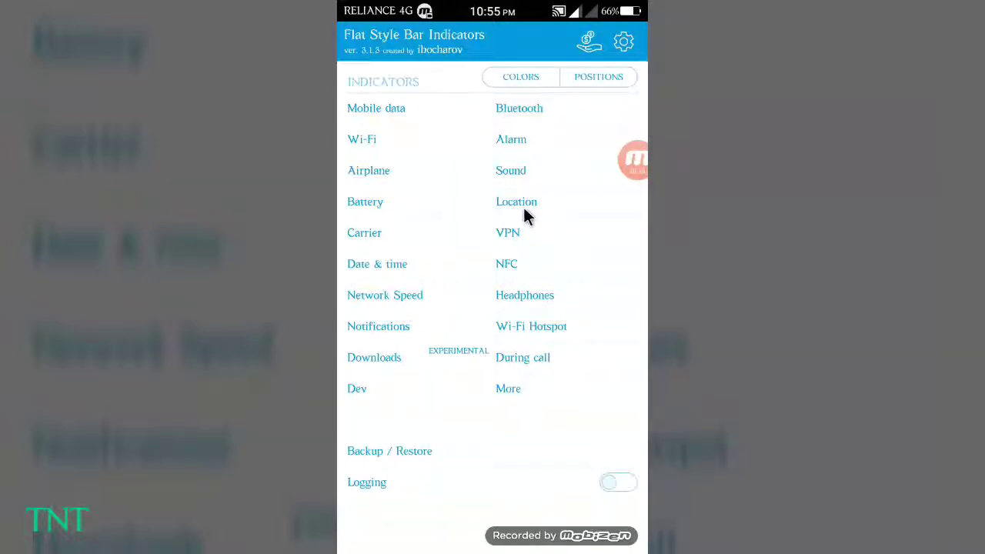
Give the Mobile data signal theme the solid-bar preset: 4 parts, size 3.5, radius 2.0.
click(431, 109)
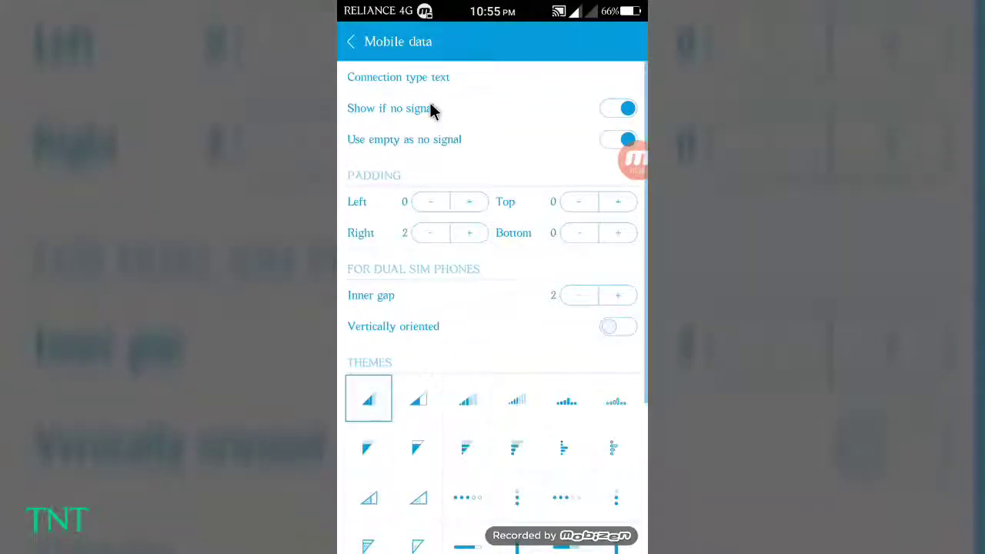
scroll(493, 307, down, 2)
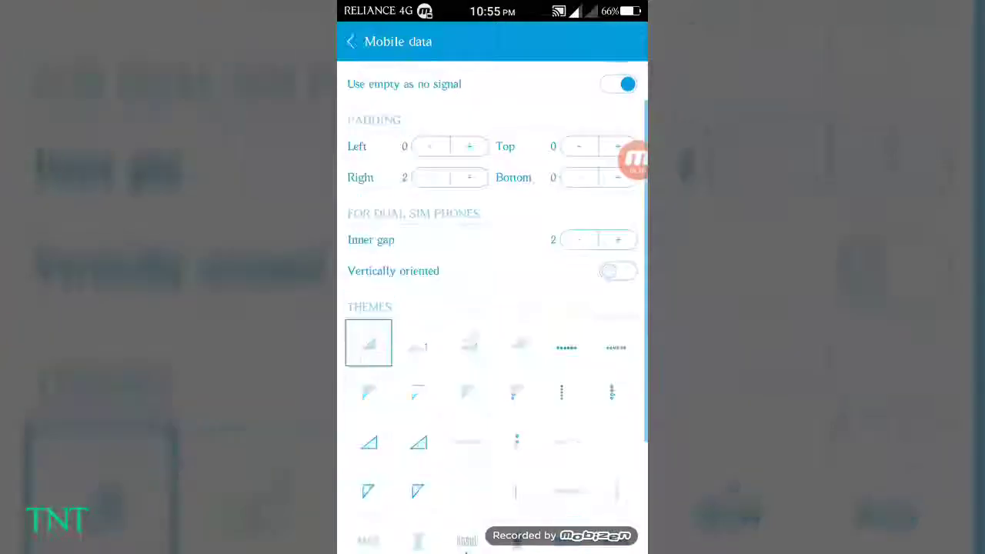
scroll(493, 308, down, 2)
scroll(492, 308, down, 2)
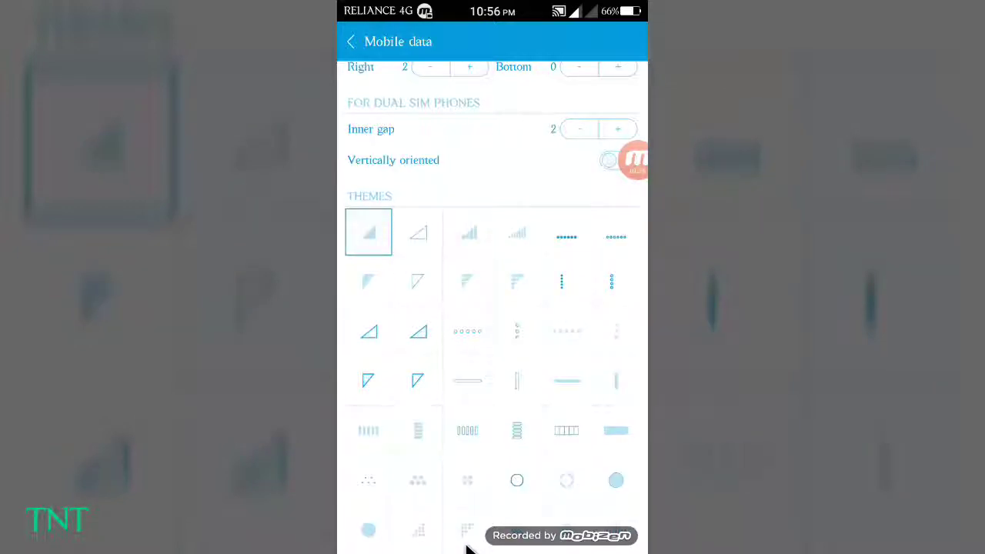
scroll(471, 539, down, 2)
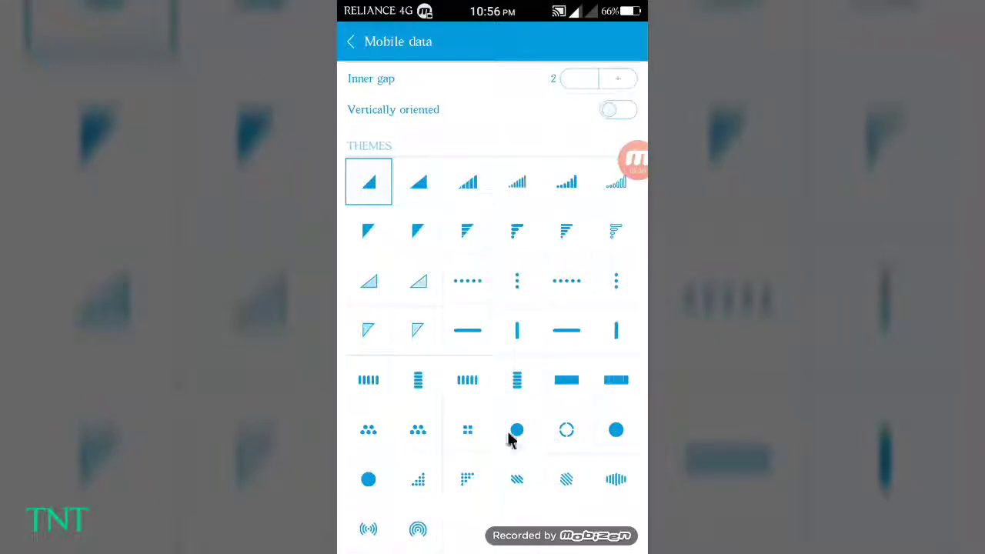
click(571, 233)
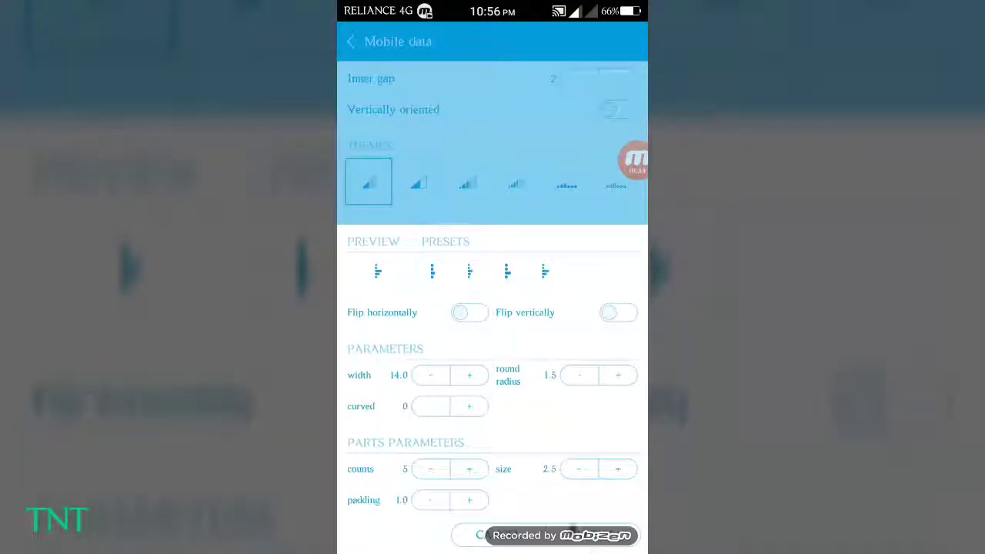
click(510, 271)
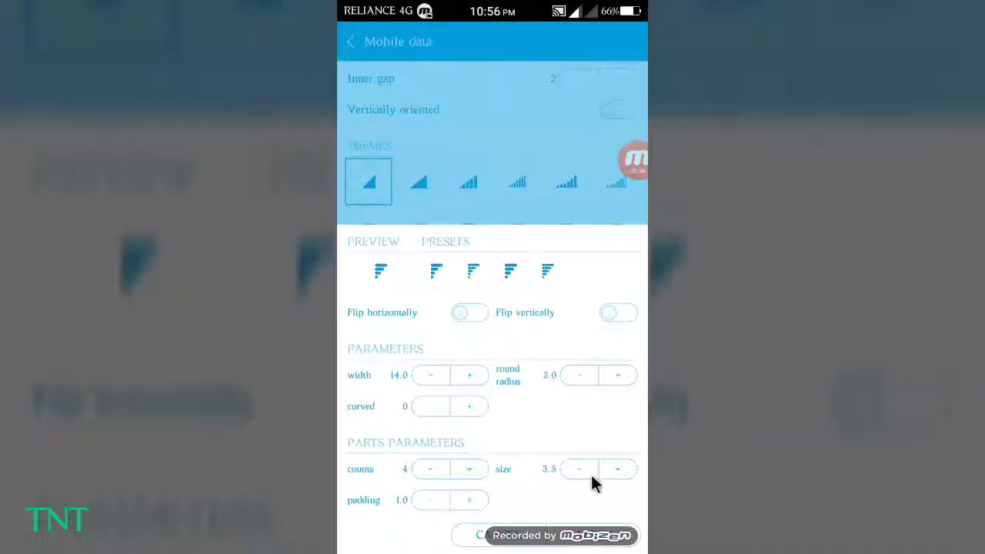
click(608, 539)
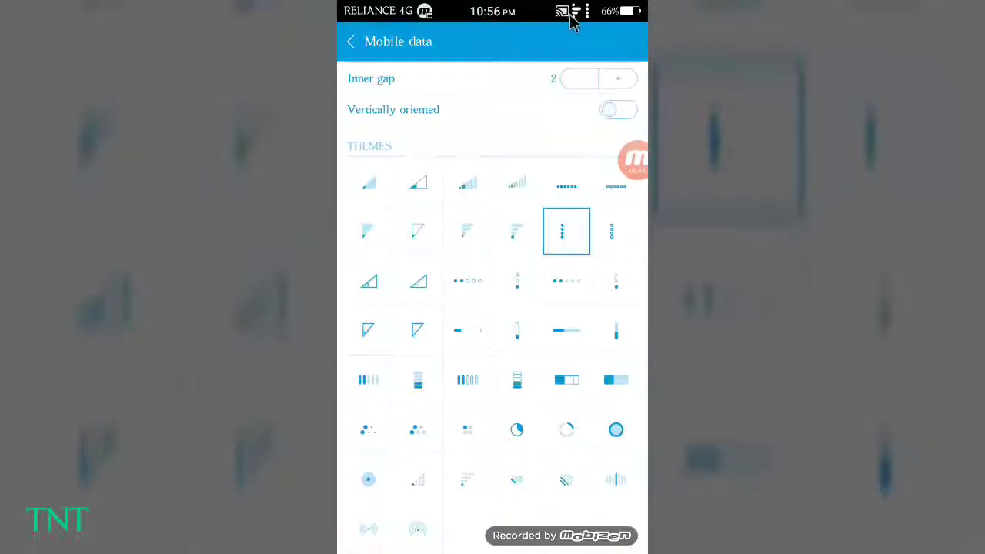
Apply the 3-part segmented ring theme to the Battery indicator and exit to the home screen.
click(352, 42)
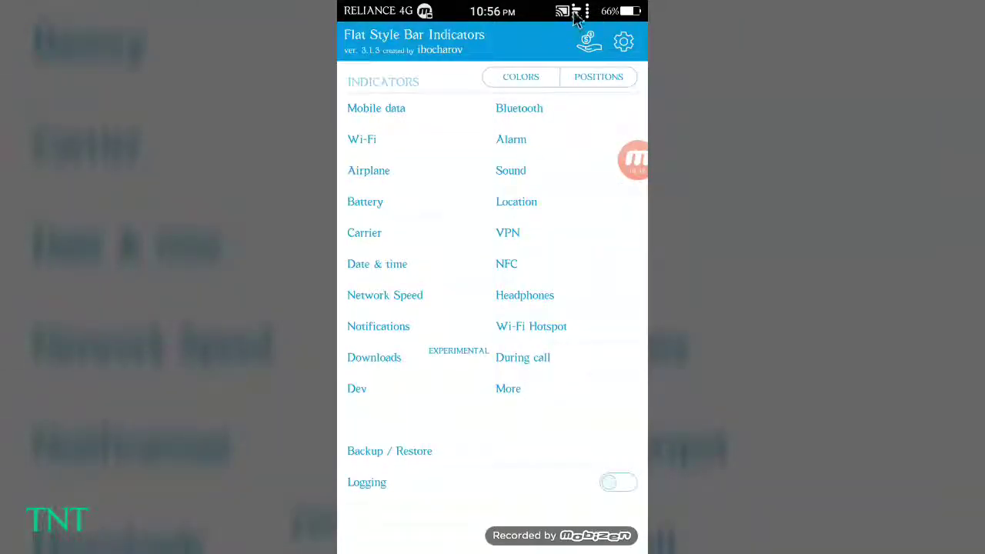
click(409, 201)
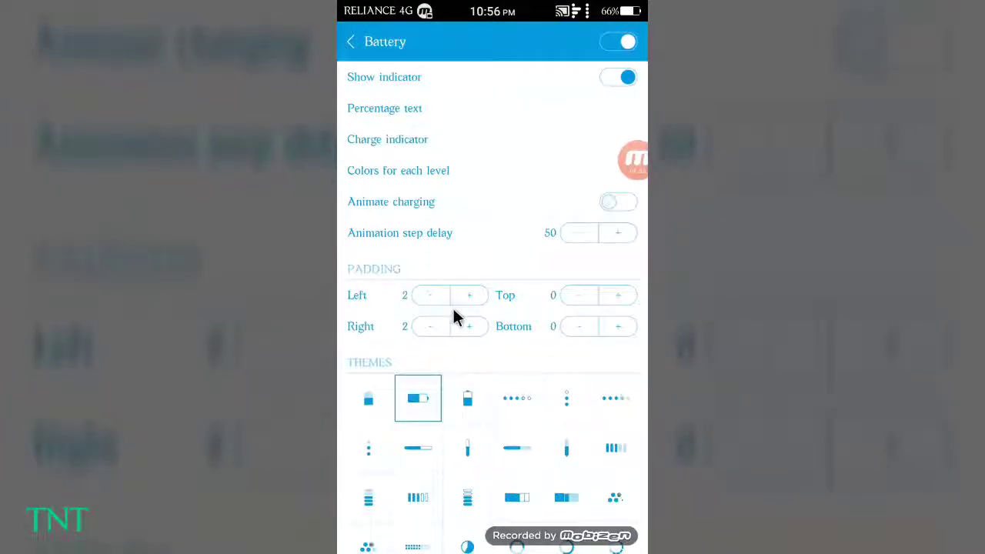
scroll(456, 314, down, 2)
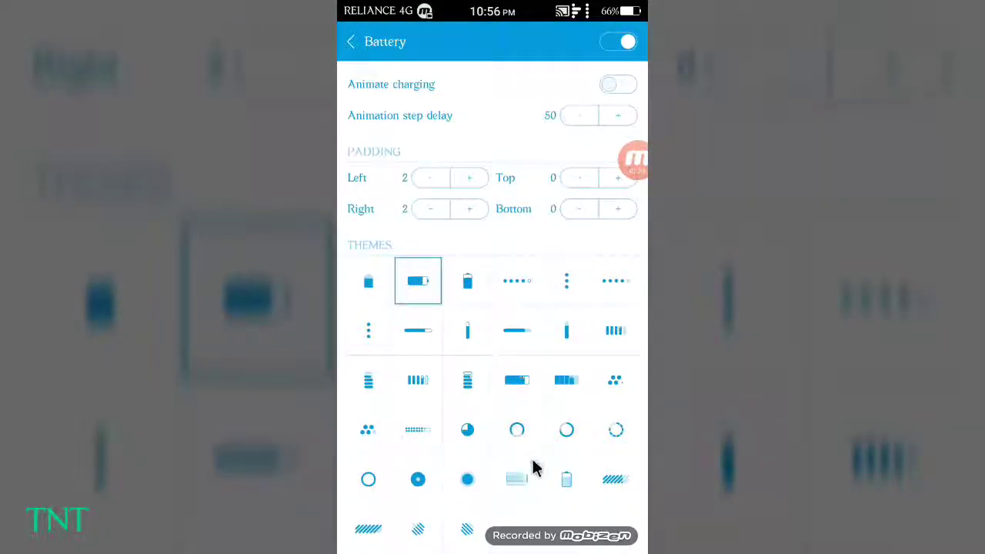
click(514, 431)
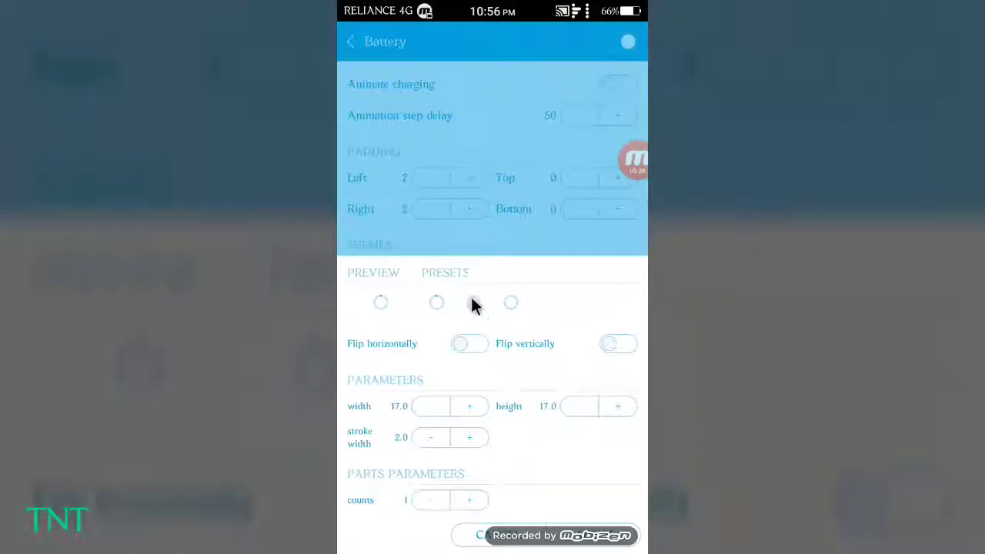
click(589, 539)
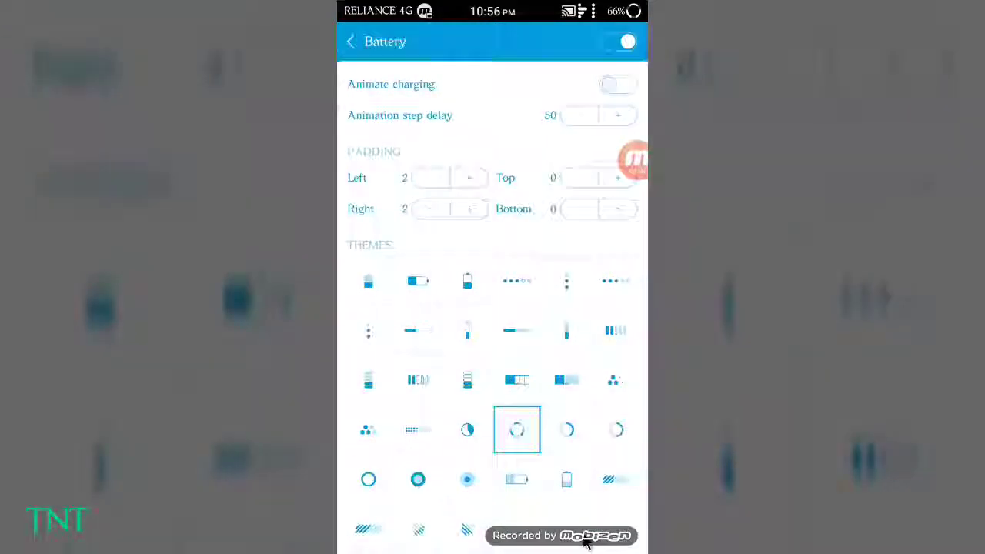
key(Escape)
key(Escape)
key(Escape)
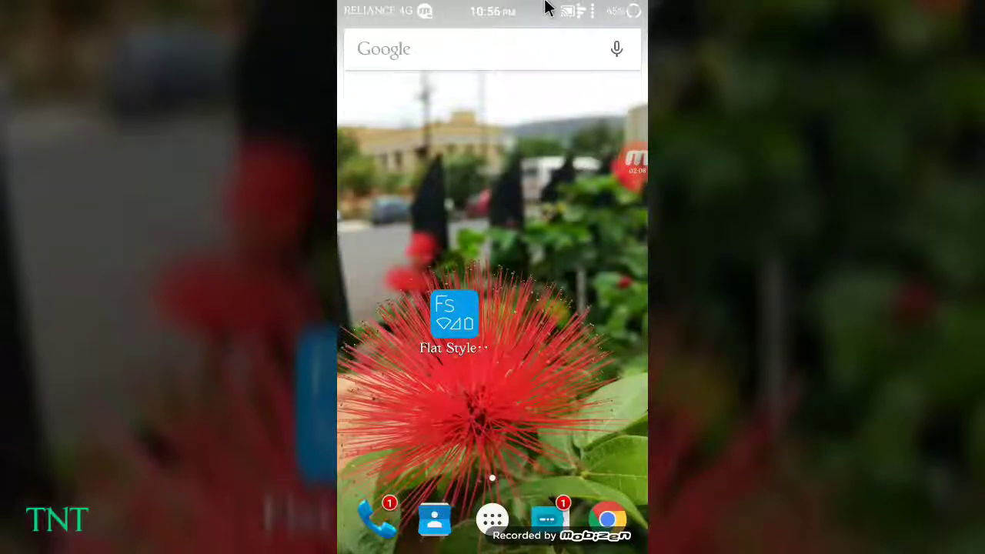
Switch the Mobile data signal to the row-of-five-dots theme and return to the indicators list.
click(452, 303)
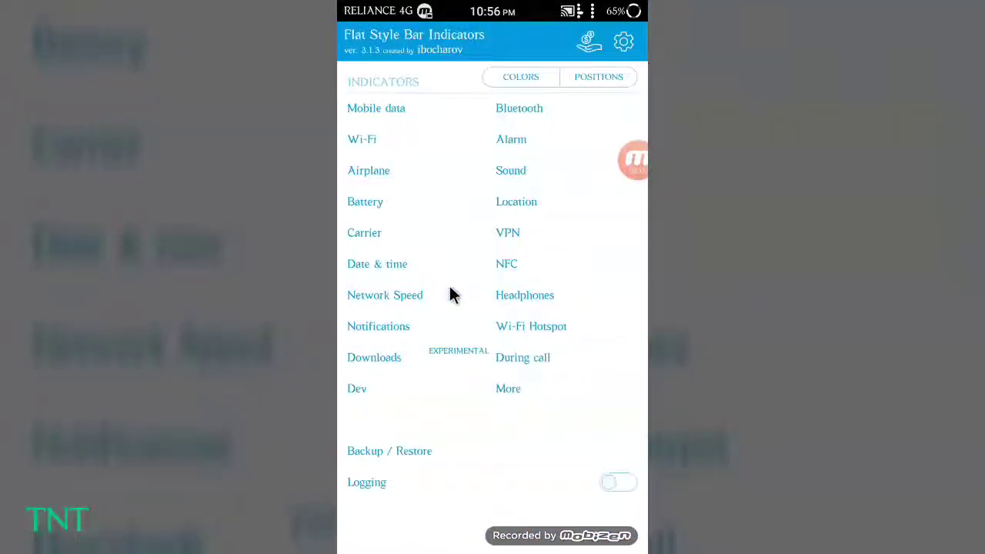
click(389, 110)
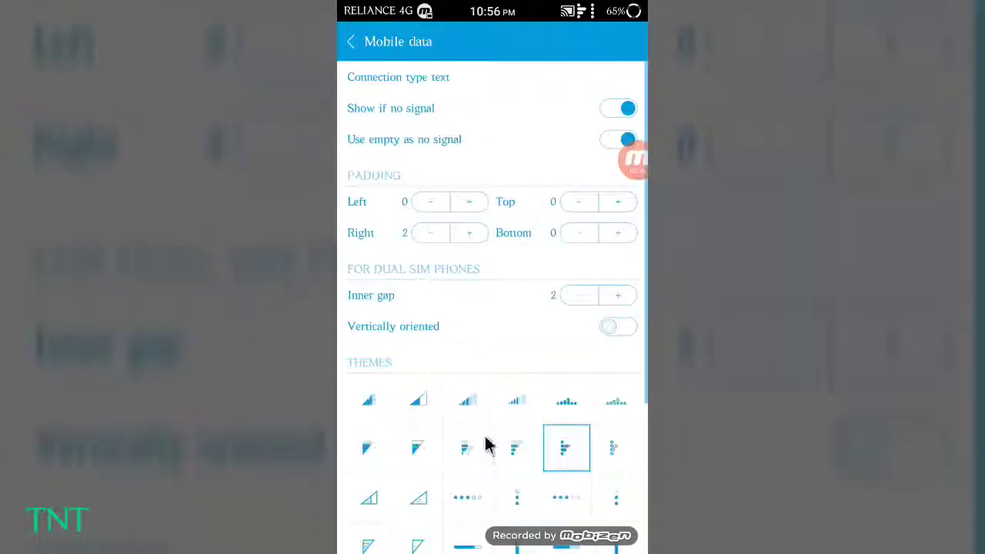
scroll(483, 446, down, 2)
scroll(481, 454, down, 1)
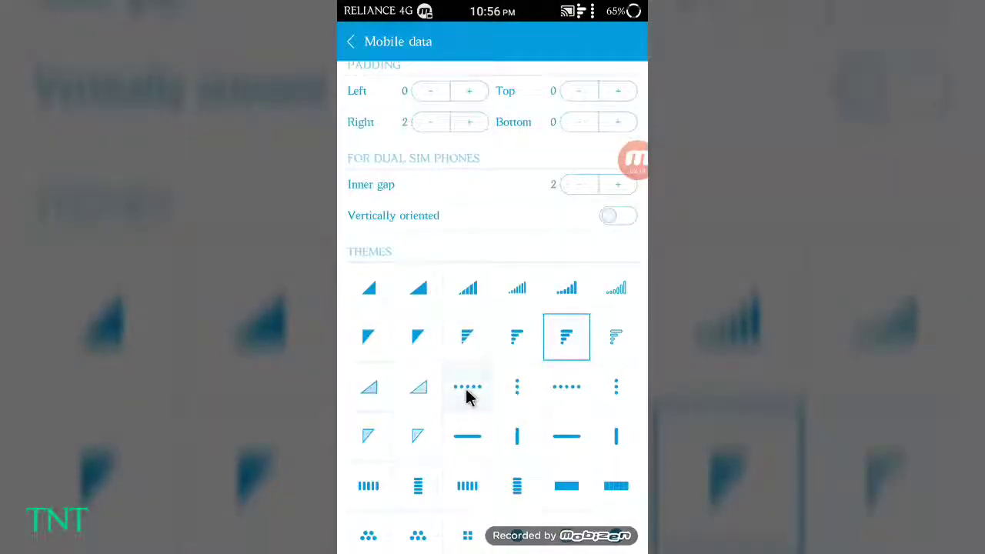
click(467, 389)
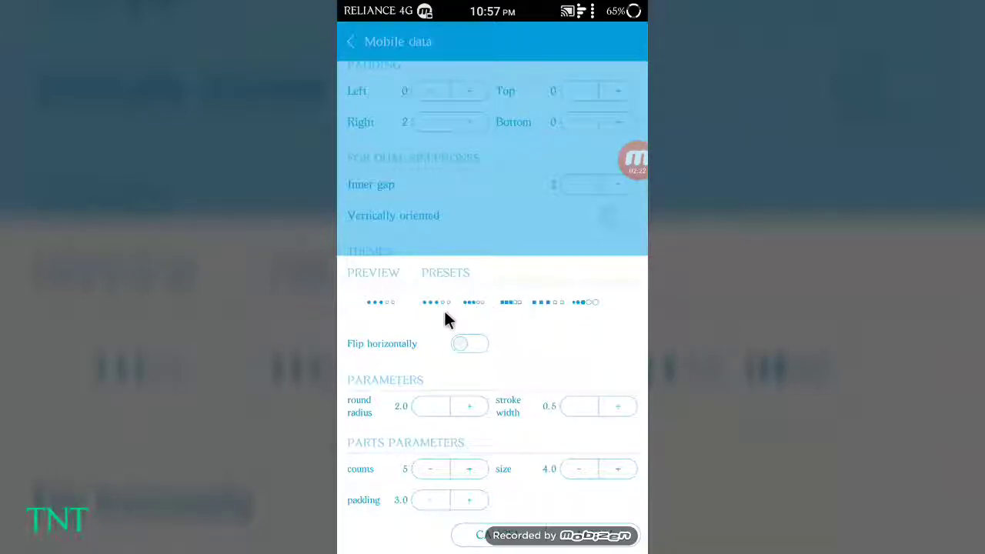
click(604, 539)
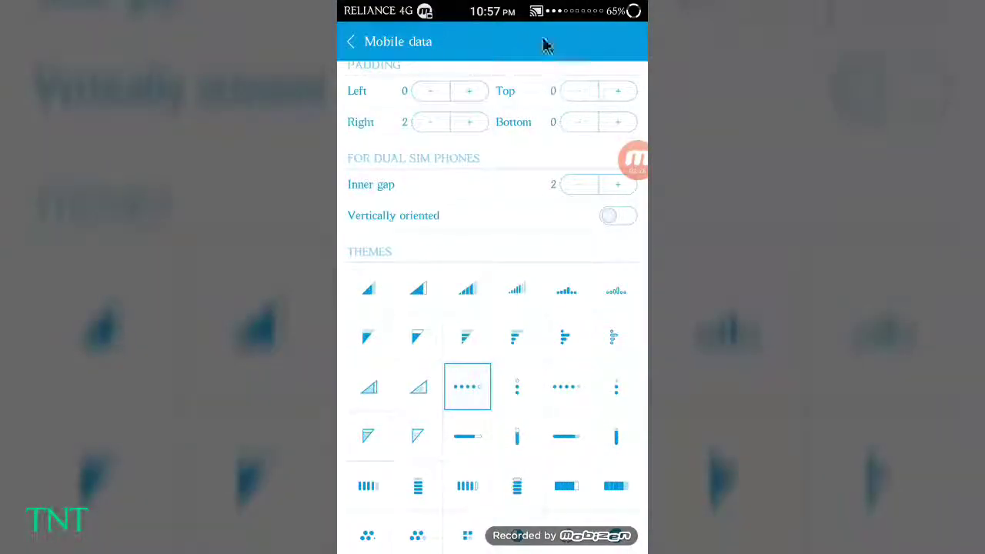
right_click(586, 60)
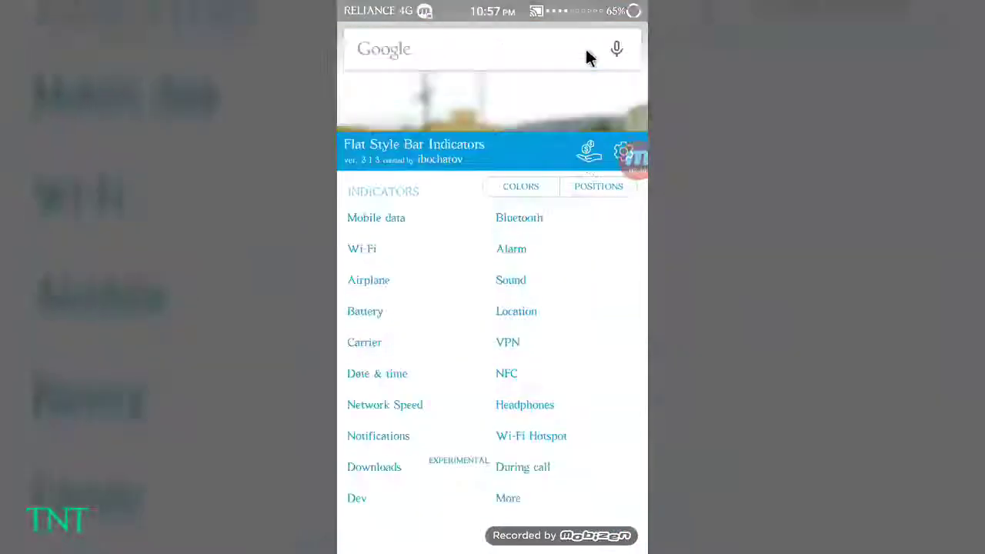
Exit to the home screen, where the status bar shows the dotted signal icon.
right_click(589, 58)
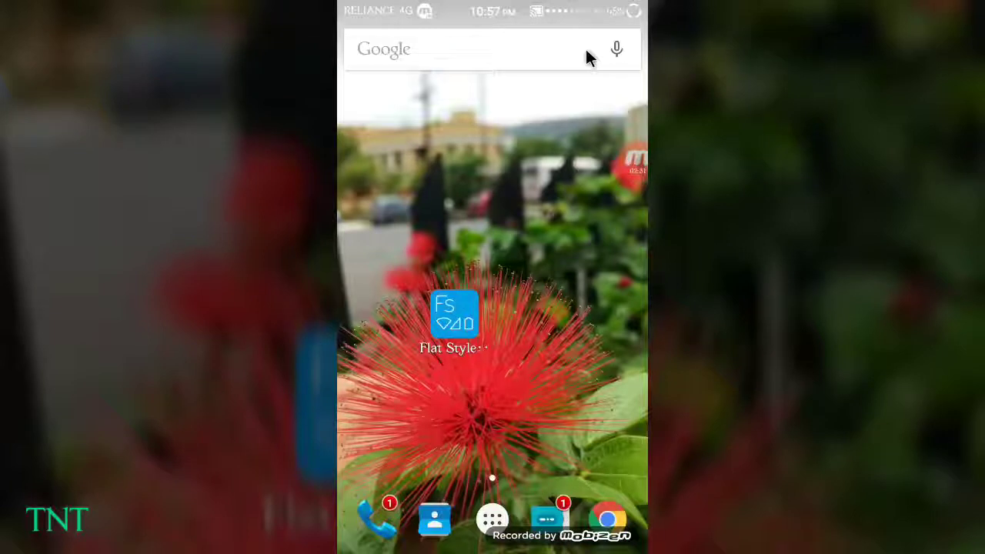
click(631, 162)
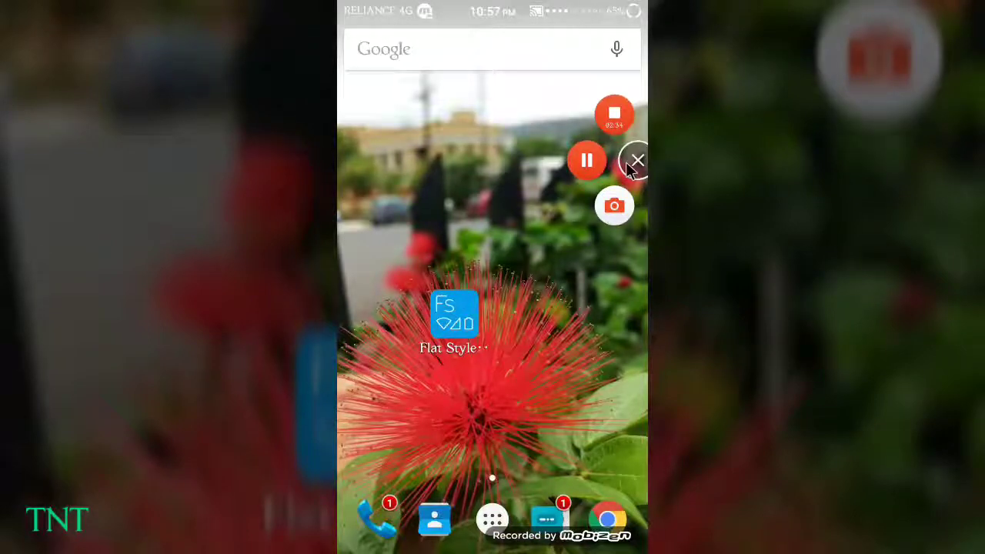